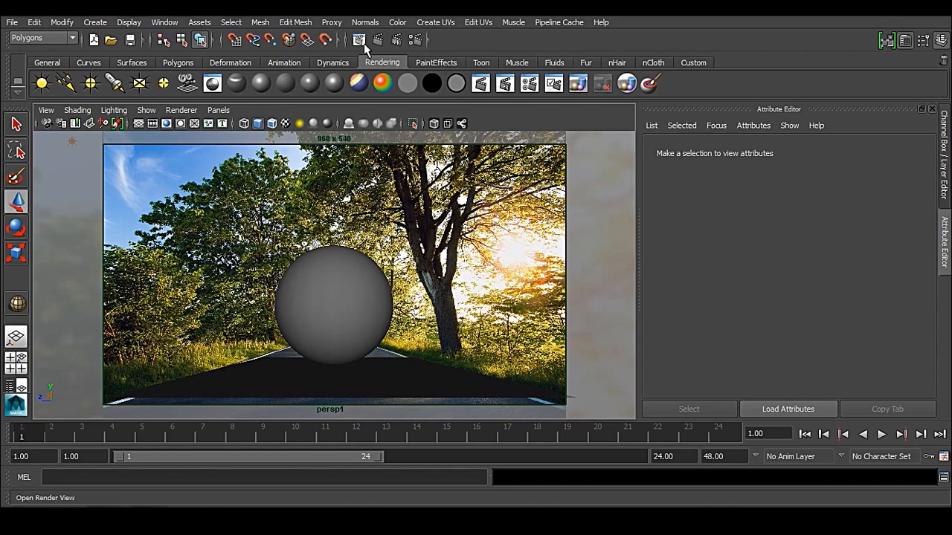
Step: Assign a new Use Background material to the ground plane and re-render the lower region of the image
{"action": "left_click", "coordinate": [367, 102]}
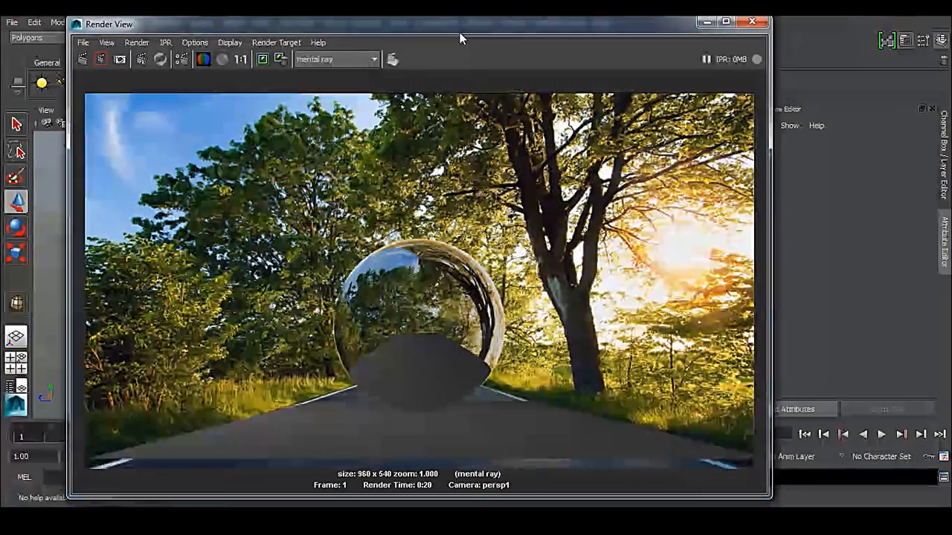
{"action": "left_click_drag", "start_coordinate": [458, 34], "coordinate": [435, 29]}
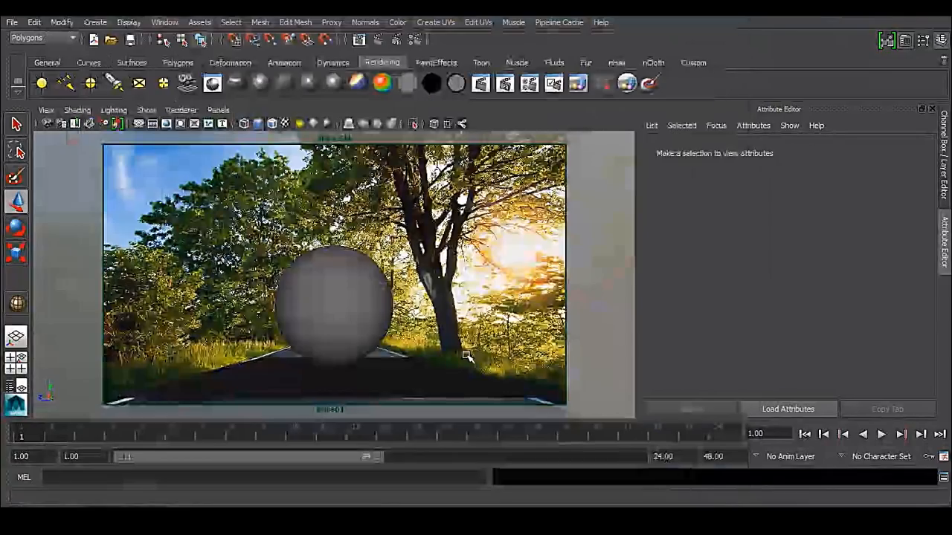
{"action": "left_click", "coordinate": [443, 373]}
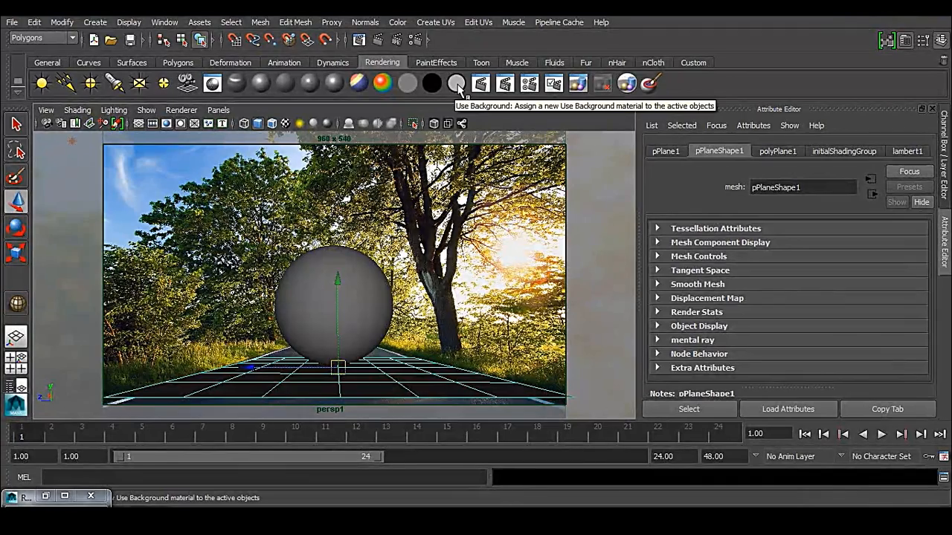
{"action": "left_click", "coordinate": [456, 84]}
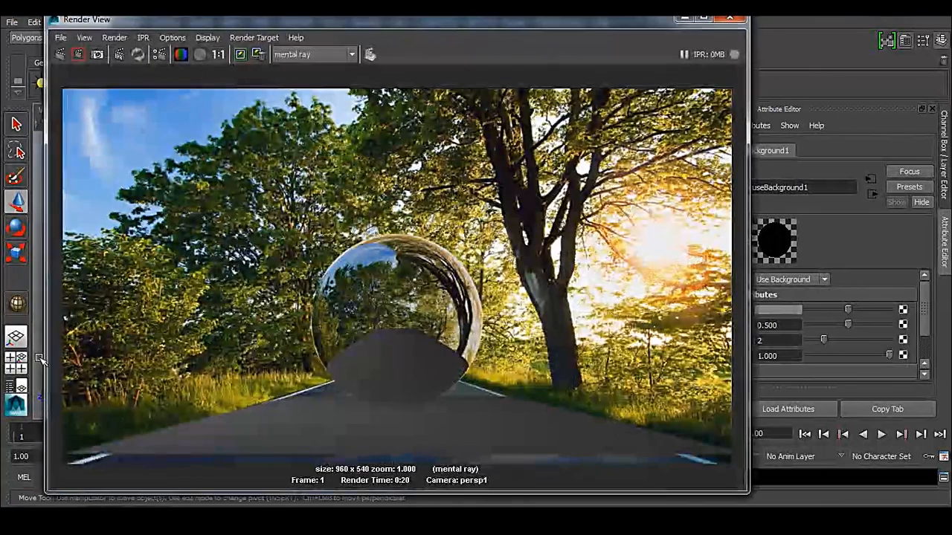
{"action": "left_click_drag", "start_coordinate": [69, 305], "coordinate": [731, 463]}
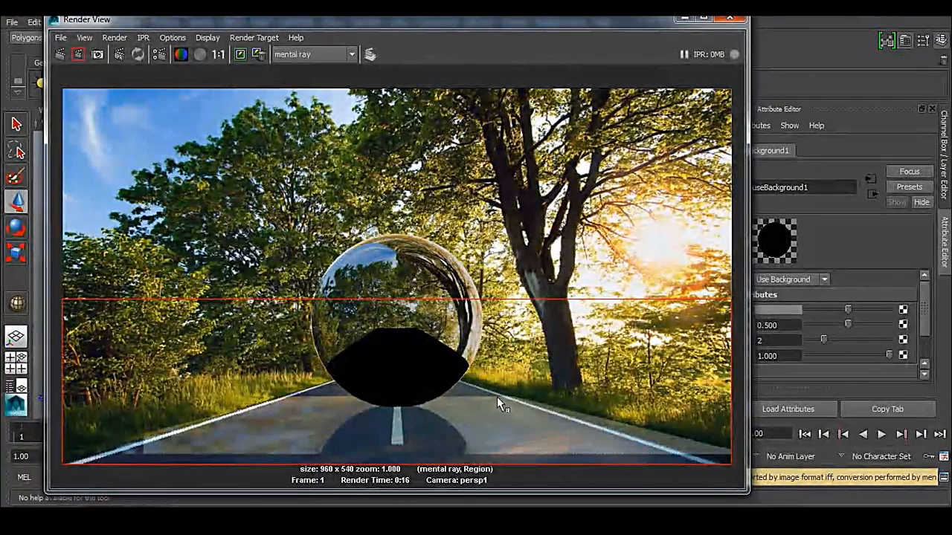
Step: Set the Use Background material's Reflectivity and Reflection Limit to 0 and re-render the road region
{"action": "left_click_drag", "start_coordinate": [573, 29], "coordinate": [490, 34]}
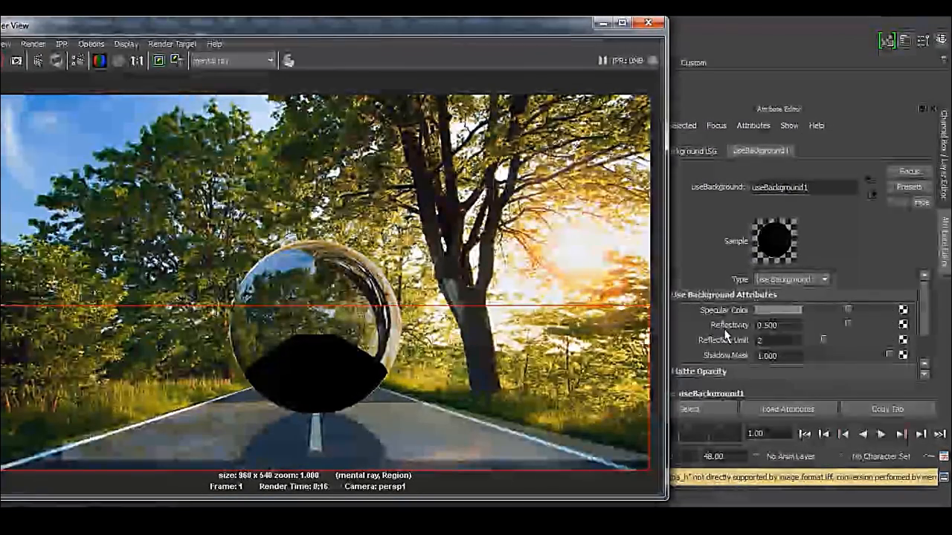
{"action": "left_click_drag", "start_coordinate": [846, 325], "coordinate": [778, 325]}
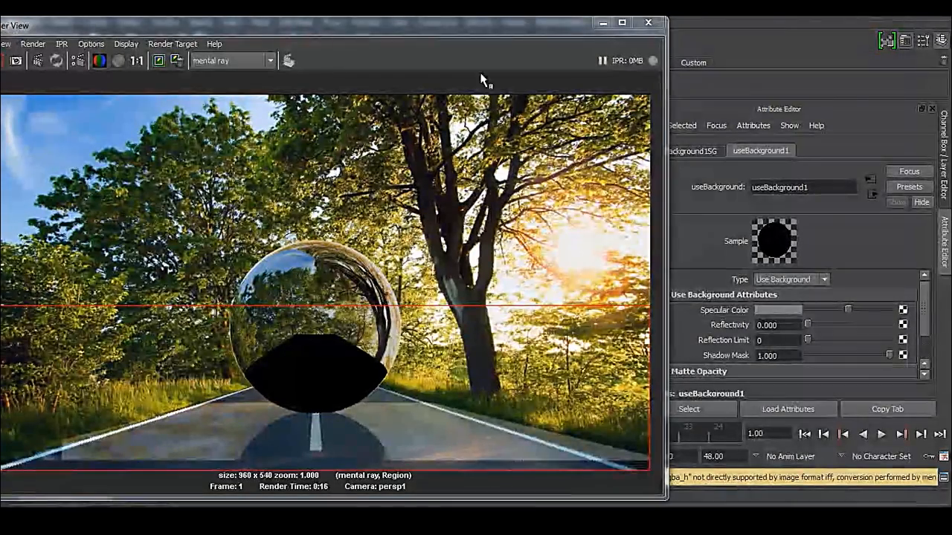
{"action": "left_click_drag", "start_coordinate": [493, 27], "coordinate": [599, 24]}
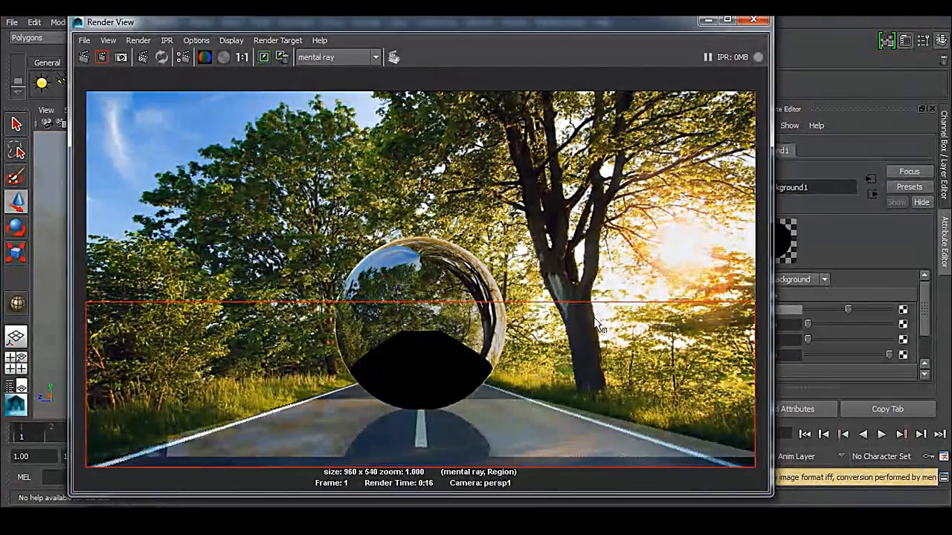
{"action": "left_click_drag", "start_coordinate": [79, 364], "coordinate": [762, 474]}
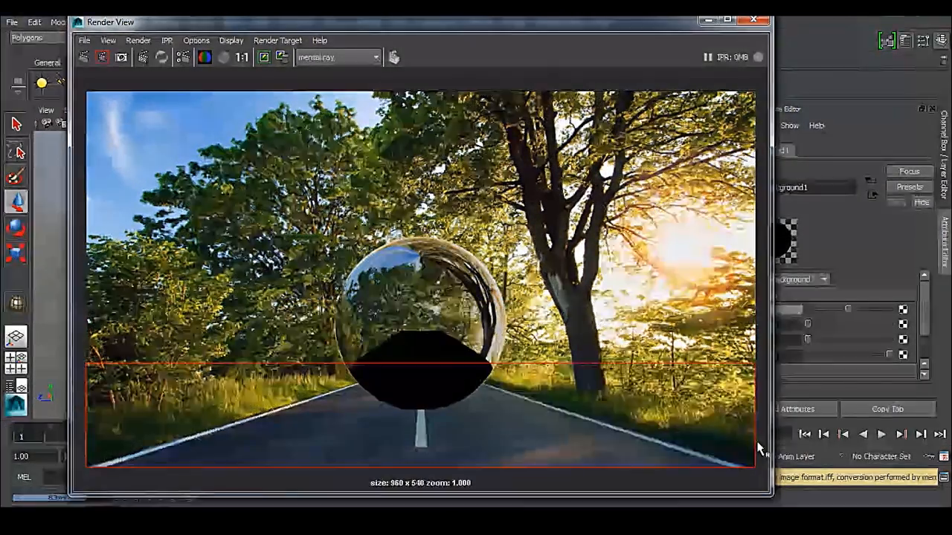
{"action": "left_click", "coordinate": [290, 360]}
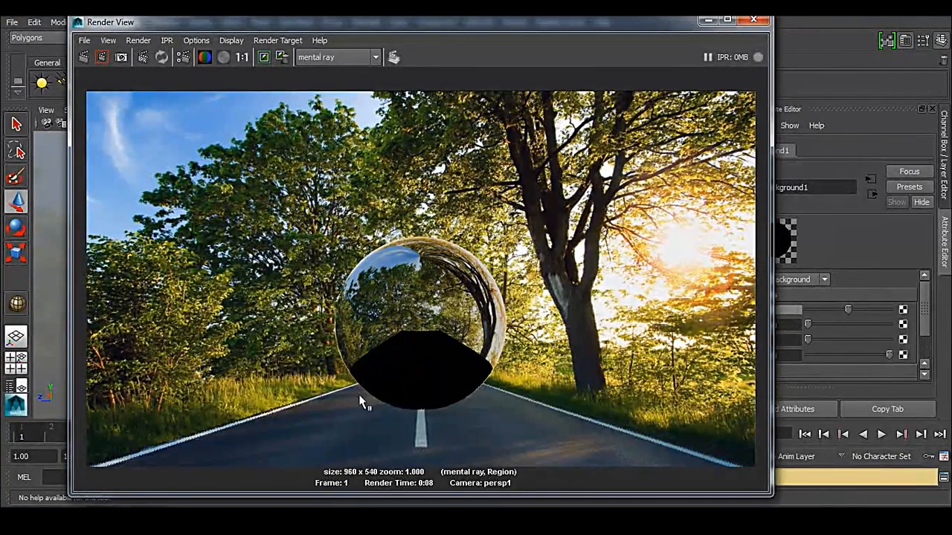
{"action": "left_click", "coordinate": [708, 19]}
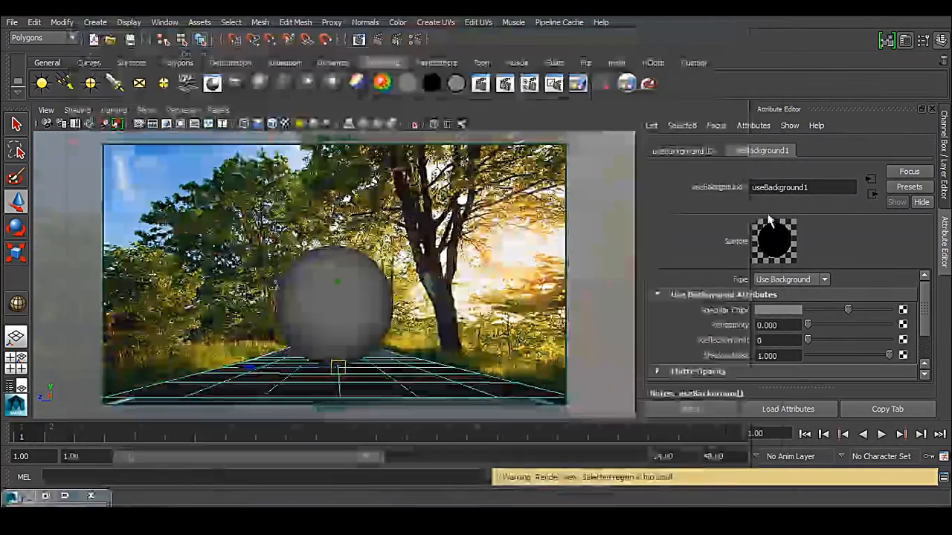
Step: Switch to the text editor and copy the command optionVar -intValue "MIP_SHD_EXPOSE"1;
{"action": "double_click", "coordinate": [818, 186]}
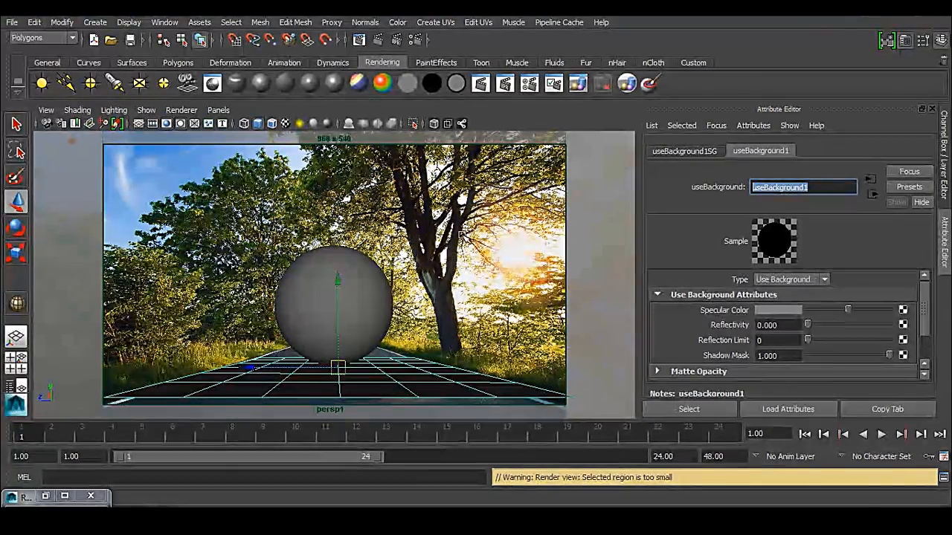
{"action": "left_click", "coordinate": [482, 237]}
{"action": "left_click", "coordinate": [478, 234]}
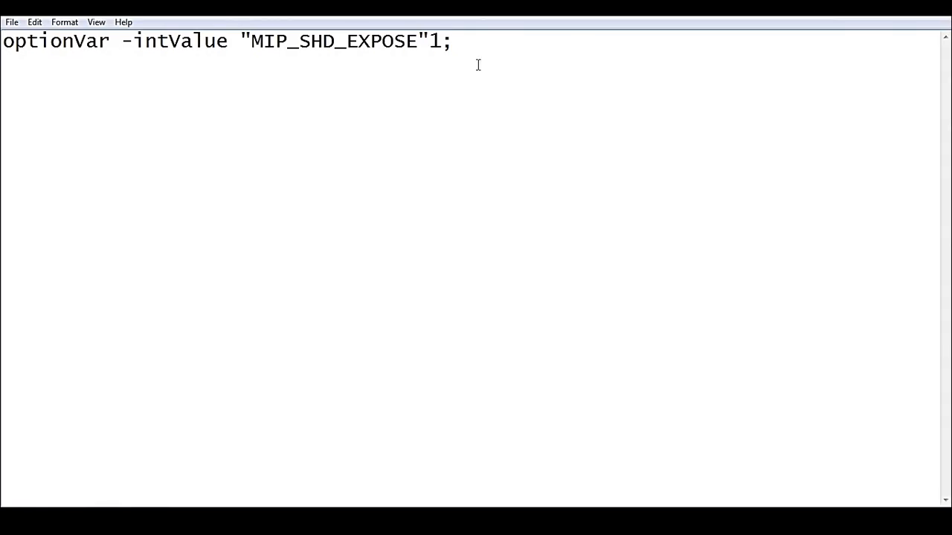
{"action": "left_click_drag", "start_coordinate": [486, 41], "coordinate": [3, 41]}
{"action": "right_click", "coordinate": [286, 41]}
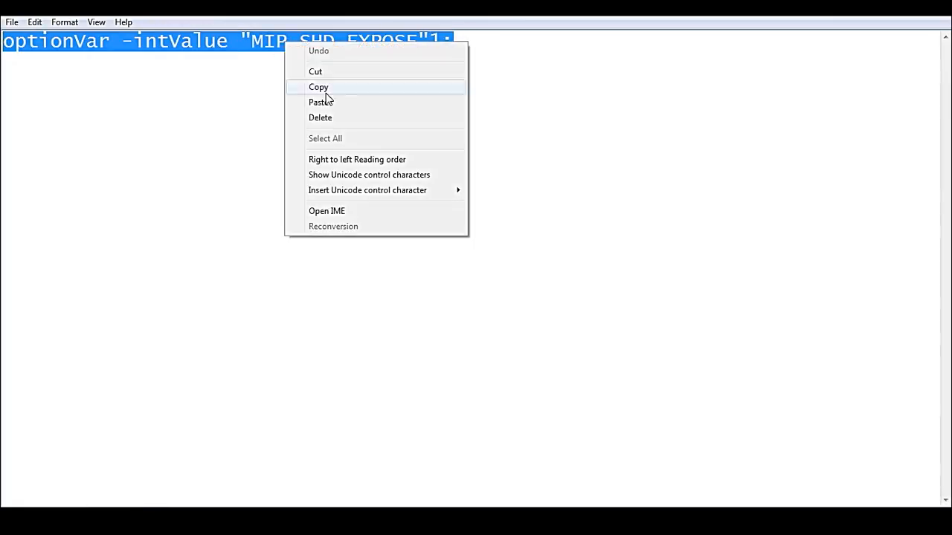
{"action": "left_click", "coordinate": [325, 87]}
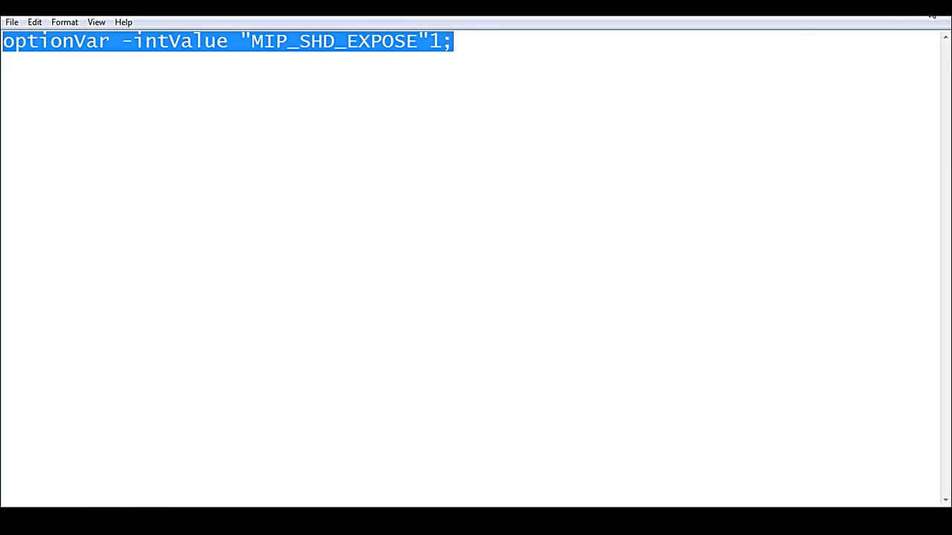
Step: Return to Maya, run the copied MIP_SHD_EXPOSE command as MEL, and close the program
{"action": "left_click", "coordinate": [931, 13]}
{"action": "left_click", "coordinate": [97, 497]}
{"action": "left_click", "coordinate": [68, 480]}
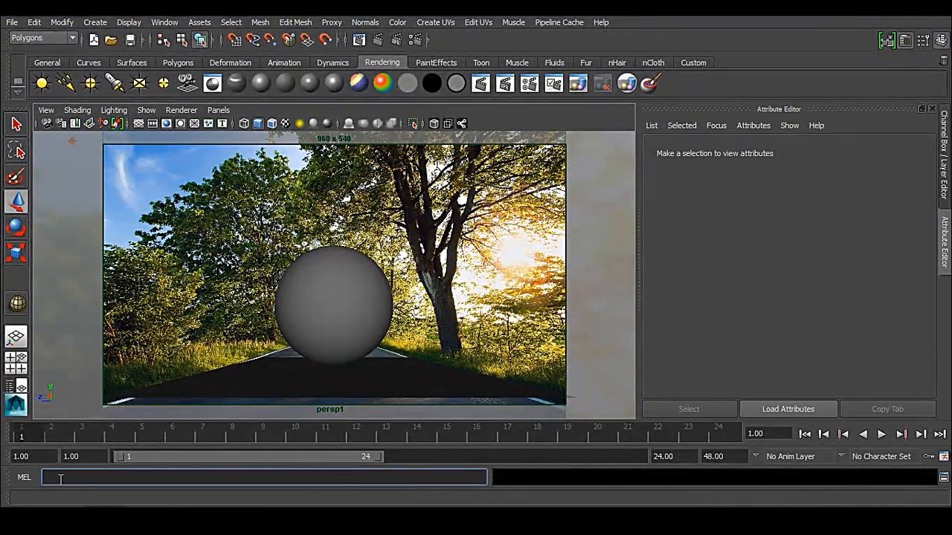
{"action": "key", "text": "ctrl+v"}
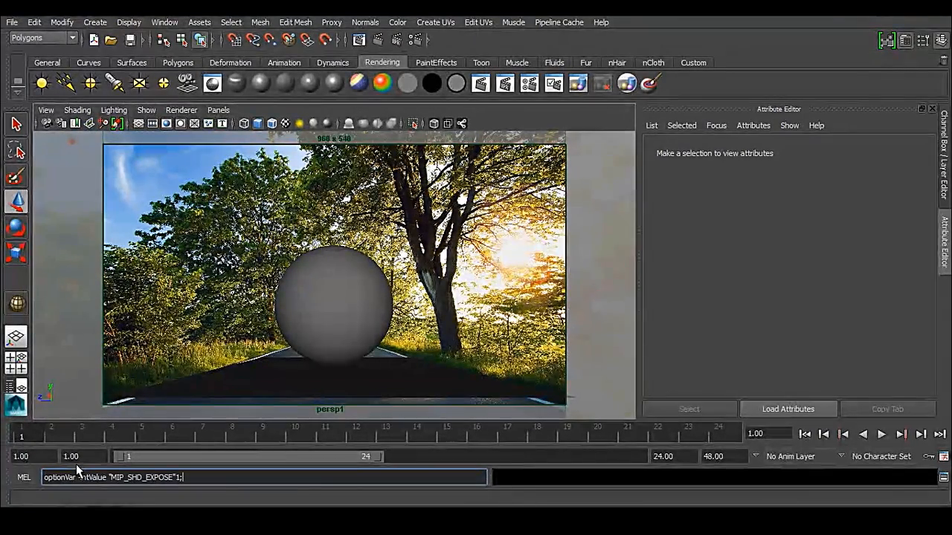
{"action": "key", "text": "Return"}
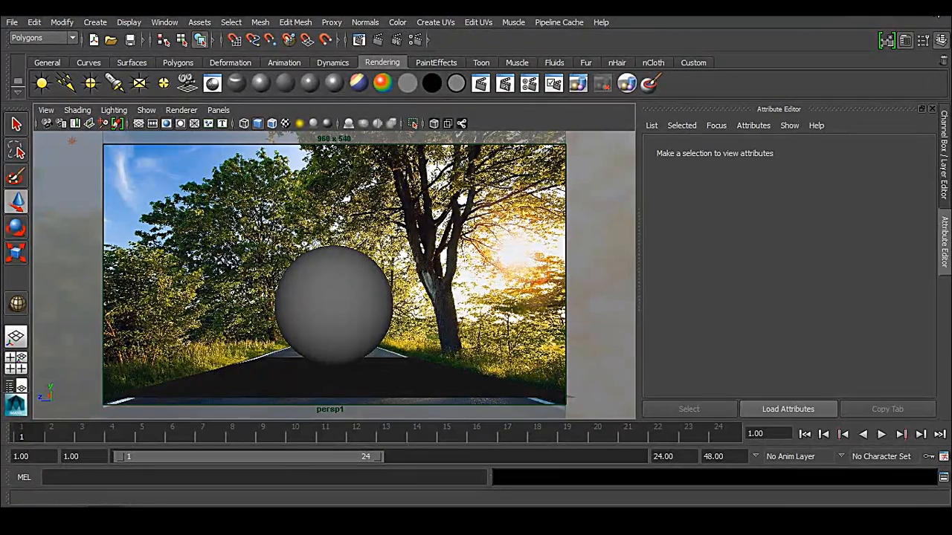
{"action": "left_click", "coordinate": [941, 8]}
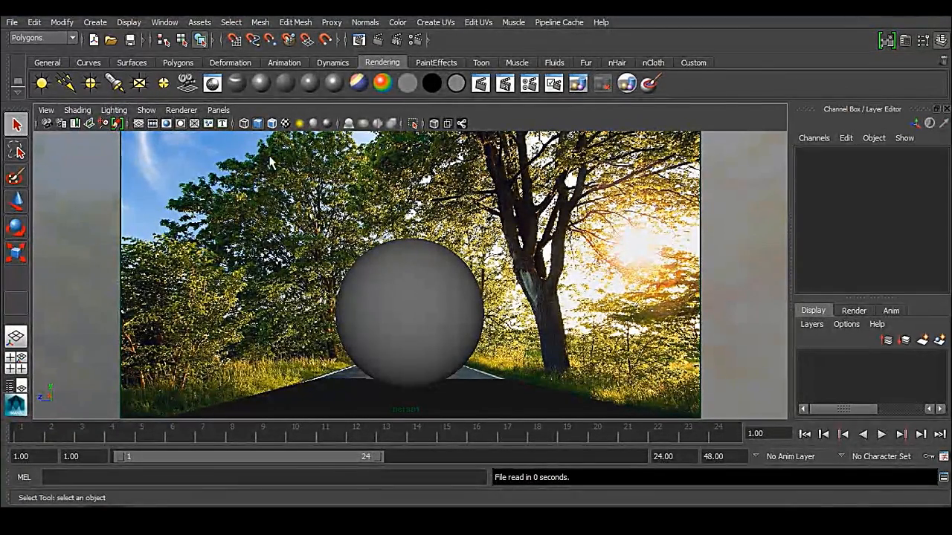
Step: Open the Hypershade at full size and show its node creation list, widened so the full names are readable
{"action": "left_click", "coordinate": [165, 21]}
{"action": "mouse_move", "coordinate": [170, 57]}
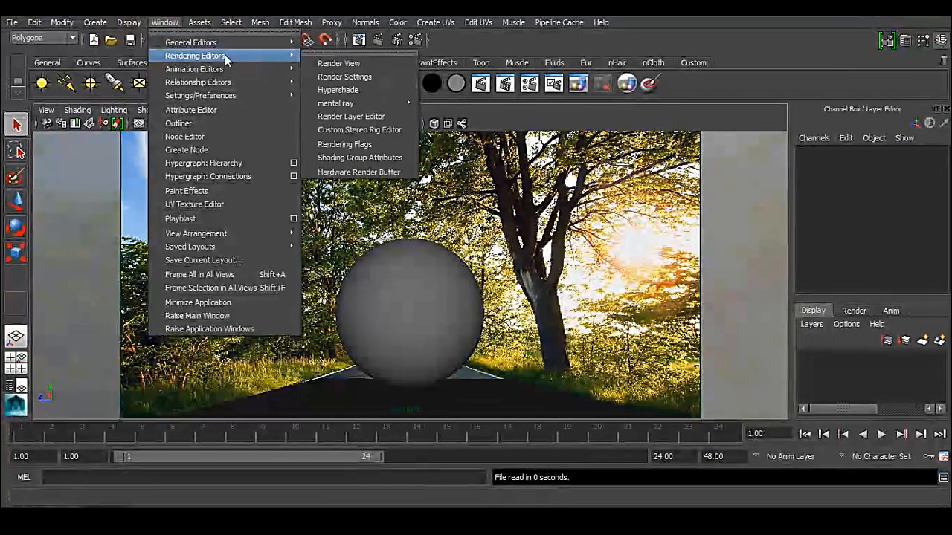
{"action": "left_click", "coordinate": [385, 90]}
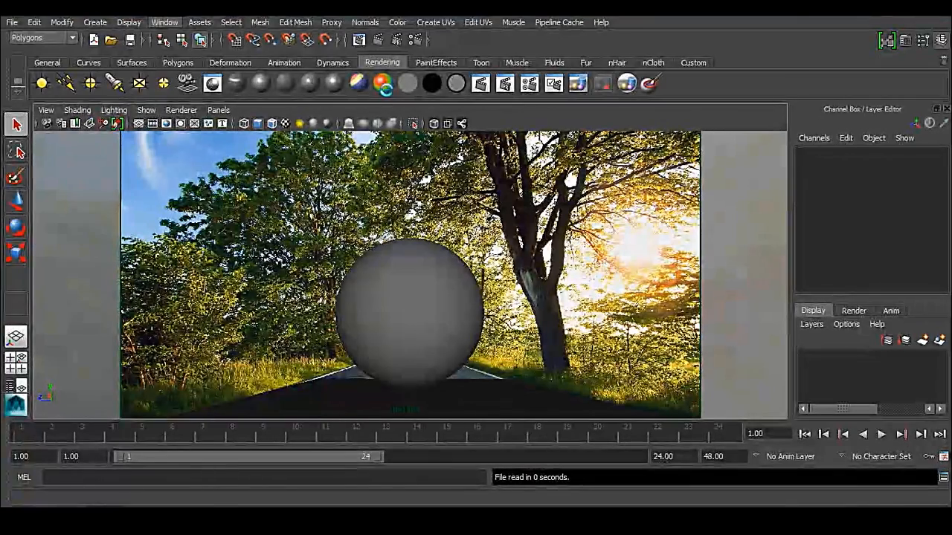
{"action": "left_click", "coordinate": [520, 95]}
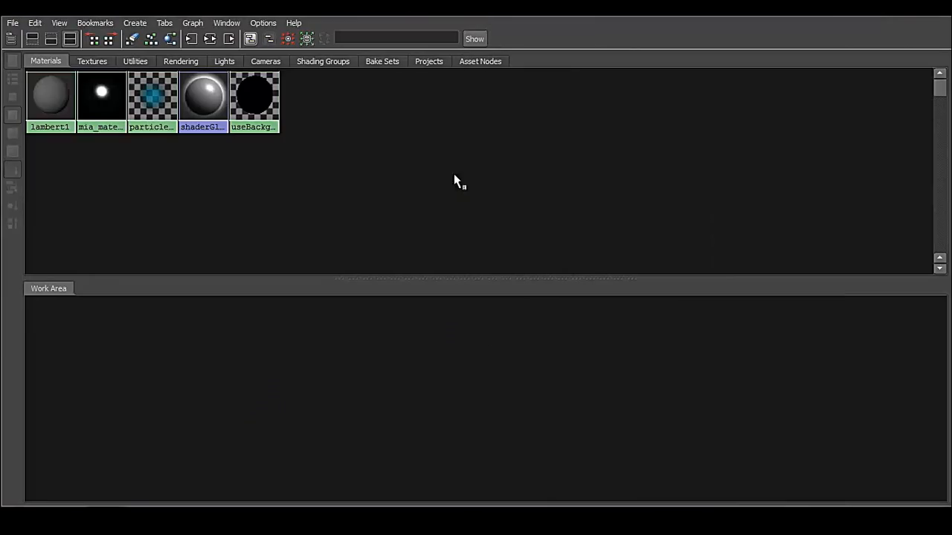
{"action": "left_click", "coordinate": [10, 39]}
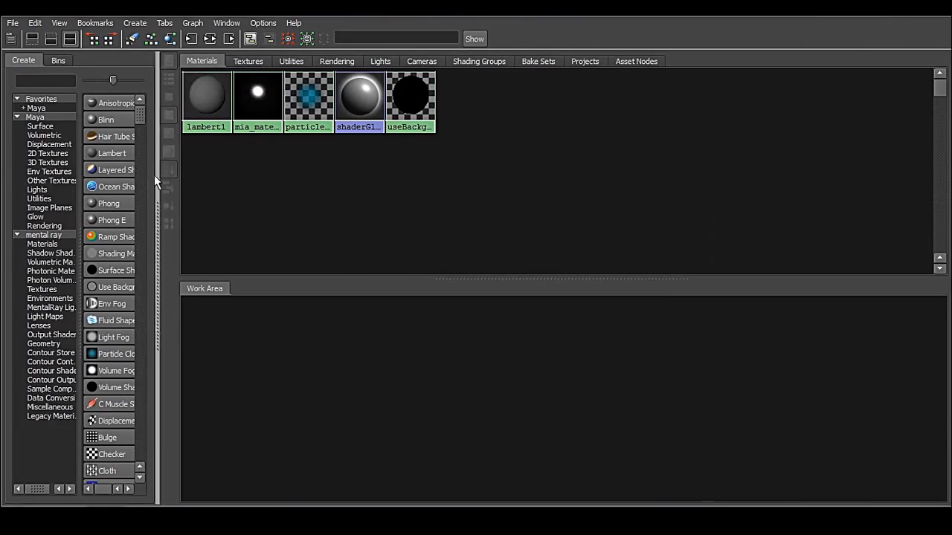
{"action": "left_click_drag", "start_coordinate": [165, 192], "coordinate": [336, 186]}
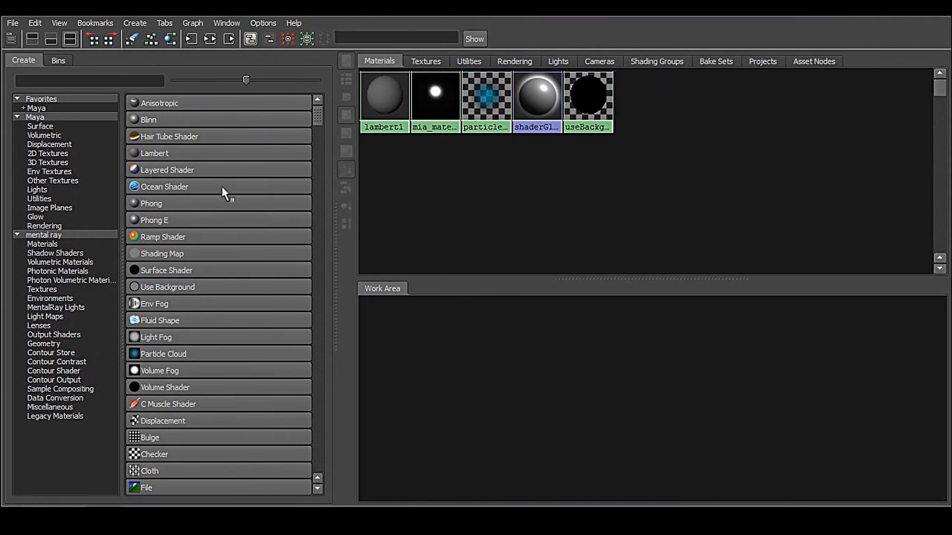
Step: Filter the available nodes by "mip", create a mip_matteshadow material, and place it in an enlarged work area
{"action": "left_click", "coordinate": [39, 81]}
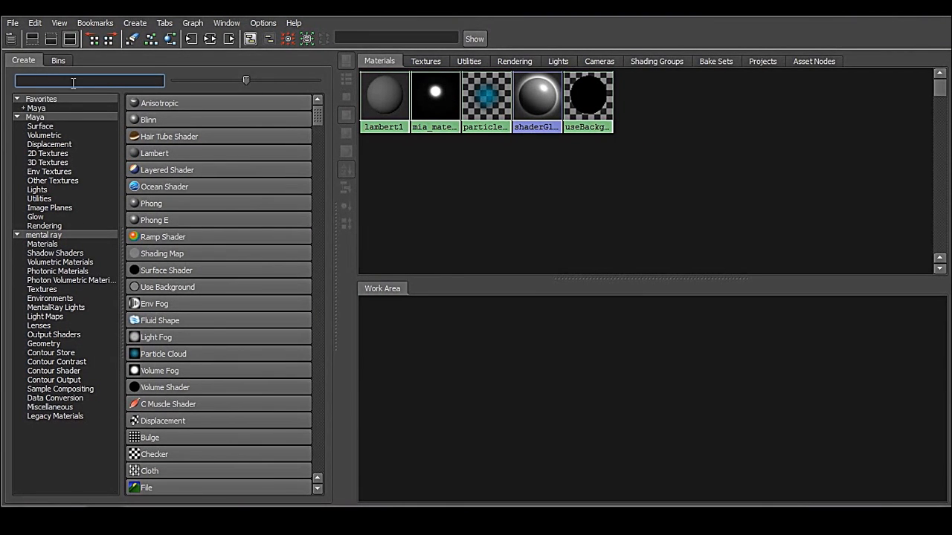
{"action": "type", "text": "mip"}
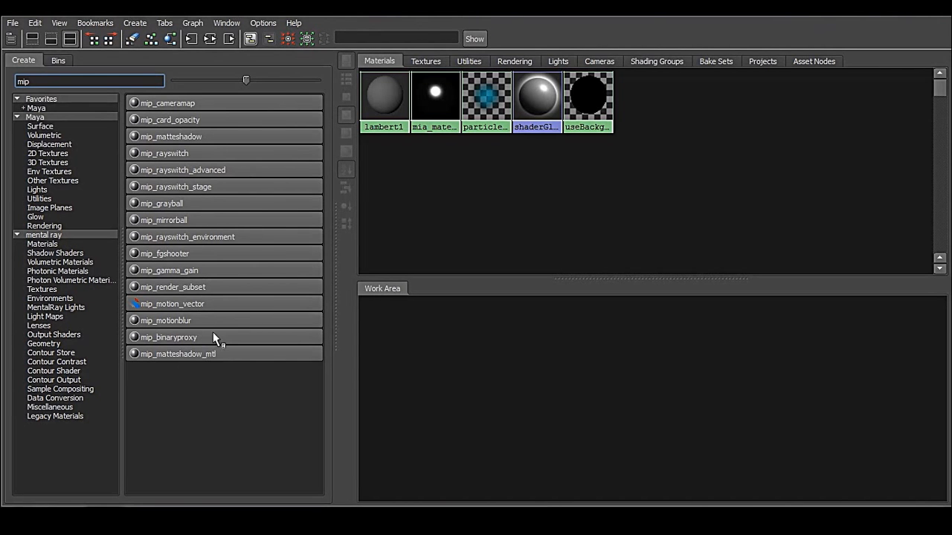
{"action": "left_click", "coordinate": [175, 137]}
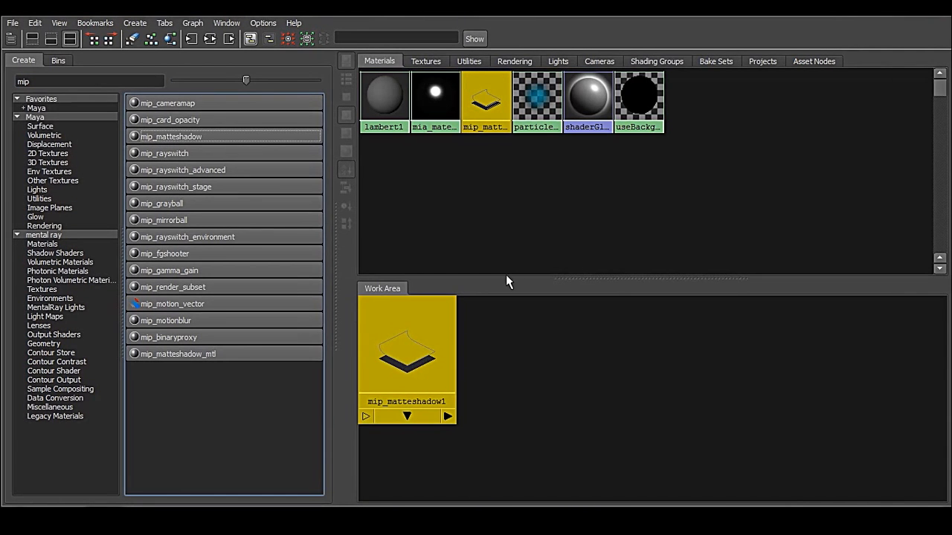
{"action": "left_click_drag", "start_coordinate": [506, 276], "coordinate": [506, 176]}
{"action": "left_click_drag", "start_coordinate": [414, 245], "coordinate": [795, 357]}
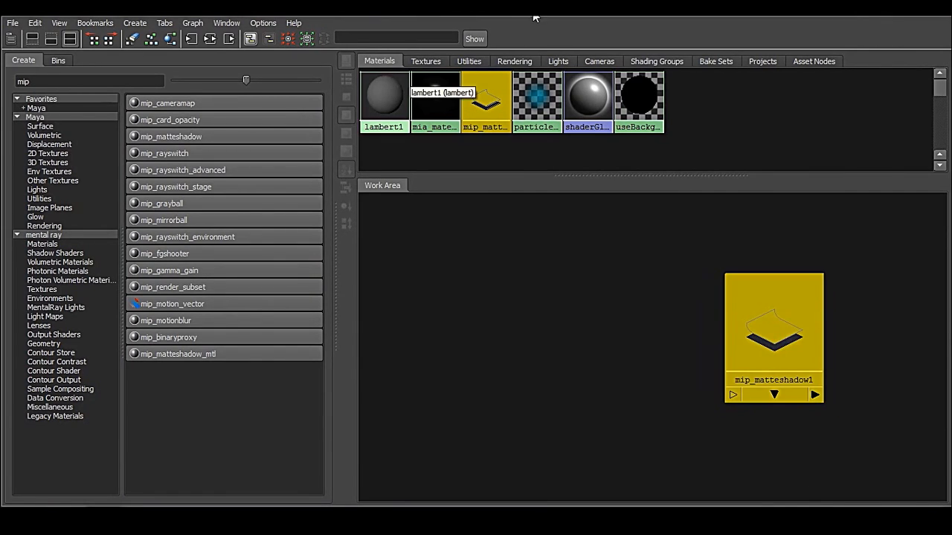
Step: Assign the mip_matteshadow1 material to the ground plane in the scene
{"action": "left_click_drag", "start_coordinate": [532, 11], "coordinate": [75, 77]}
{"action": "left_click", "coordinate": [529, 400]}
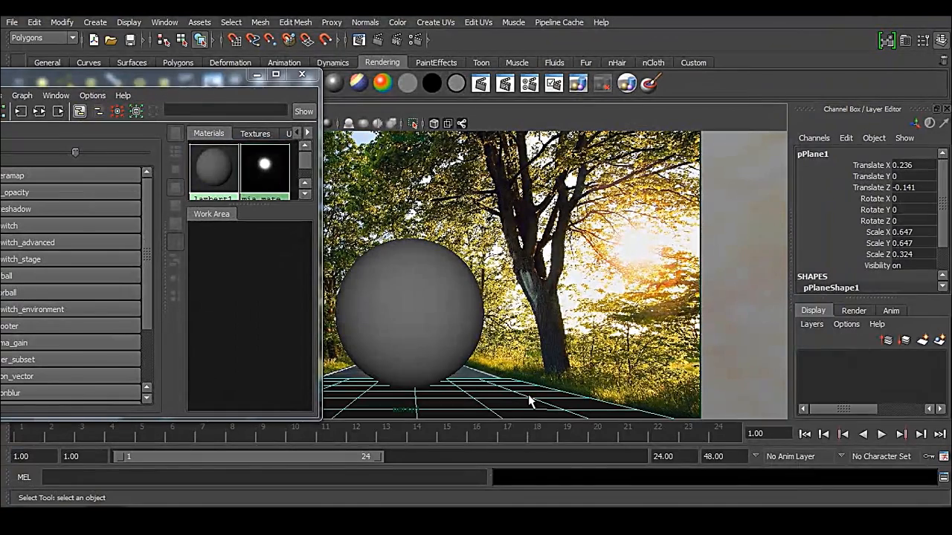
{"action": "left_click_drag", "start_coordinate": [321, 257], "coordinate": [419, 257]}
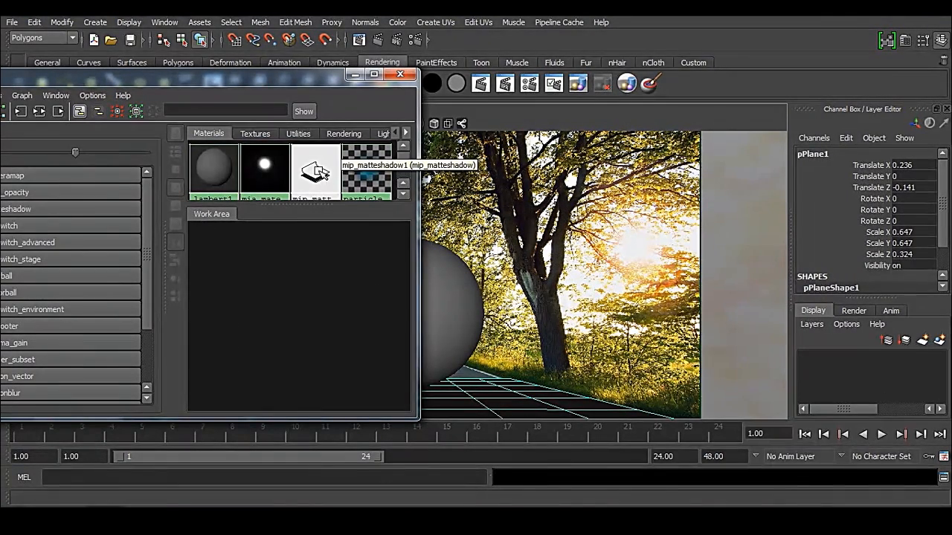
{"action": "scroll", "coordinate": [325, 280], "scroll_direction": "down", "scroll_amount": 3}
{"action": "mouse_move", "coordinate": [350, 318]}
{"action": "left_mouse_down"}
{"action": "mouse_move", "coordinate": [250, 294]}
{"action": "mouse_move", "coordinate": [301, 303]}
{"action": "left_mouse_up"}
{"action": "left_click_drag", "start_coordinate": [383, 325], "coordinate": [320, 301]}
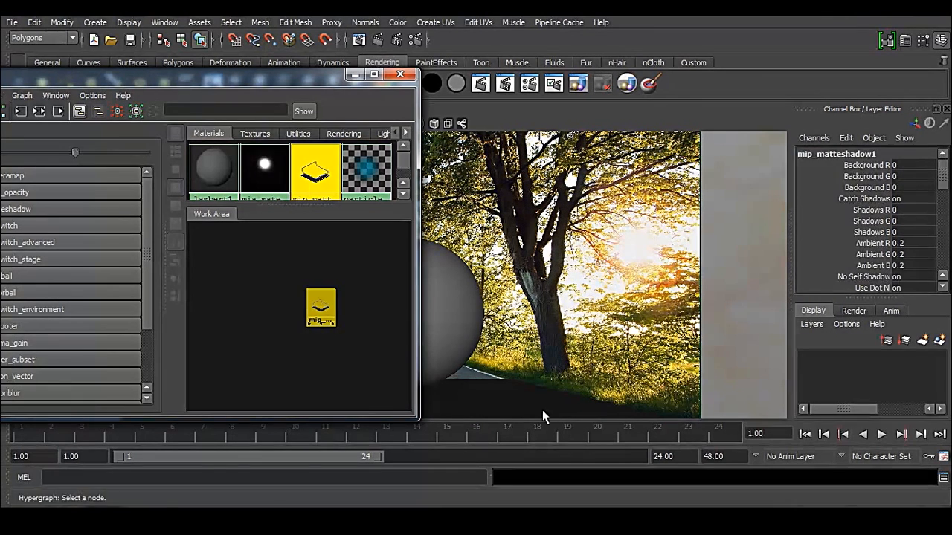
{"action": "left_click", "coordinate": [450, 389]}
{"action": "right_click_drag", "start_coordinate": [321, 304], "coordinate": [266, 275]}
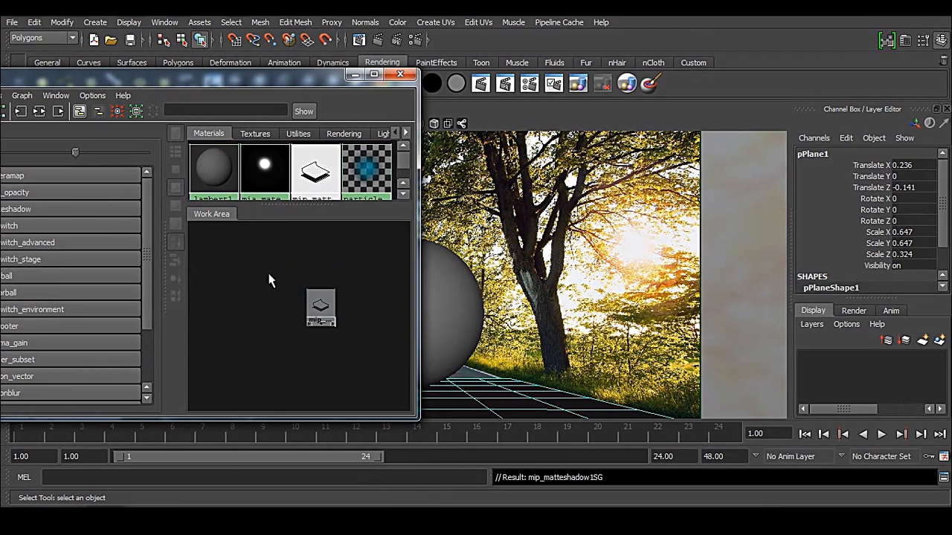
{"action": "left_click", "coordinate": [576, 355]}
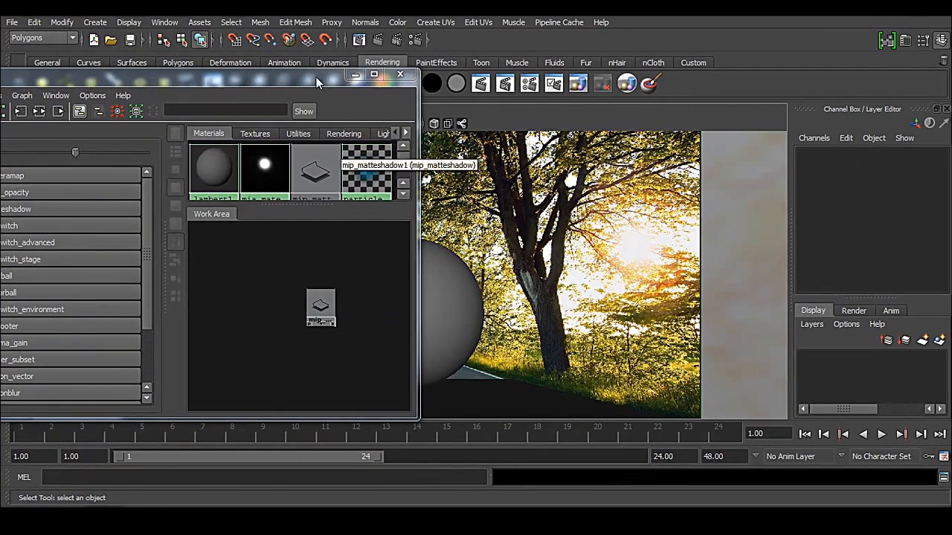
Step: Create a mip_cameramap node beside the matte shadow node and maximize the Hypershade
{"action": "left_click_drag", "start_coordinate": [306, 80], "coordinate": [564, 86]}
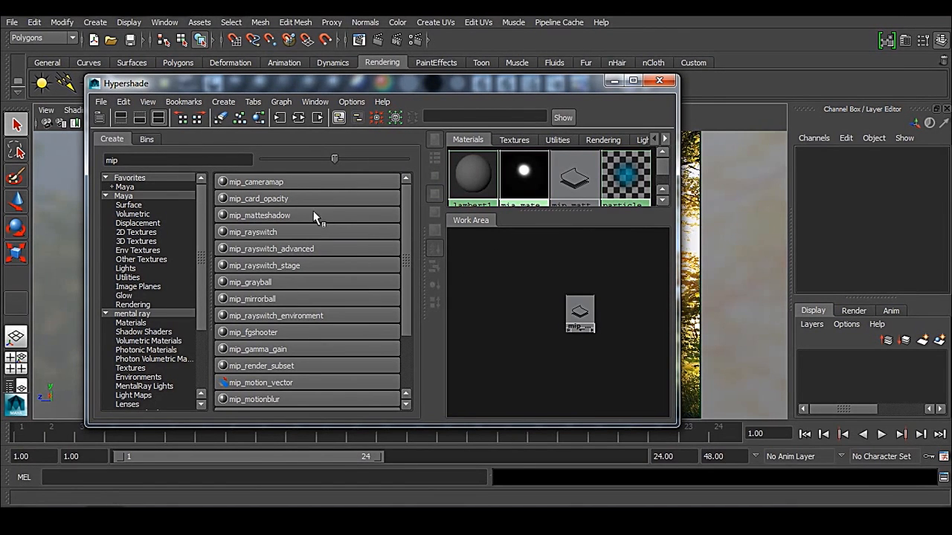
{"action": "left_click", "coordinate": [263, 181]}
{"action": "left_click_drag", "start_coordinate": [547, 354], "coordinate": [528, 311]}
{"action": "left_click", "coordinate": [632, 80]}
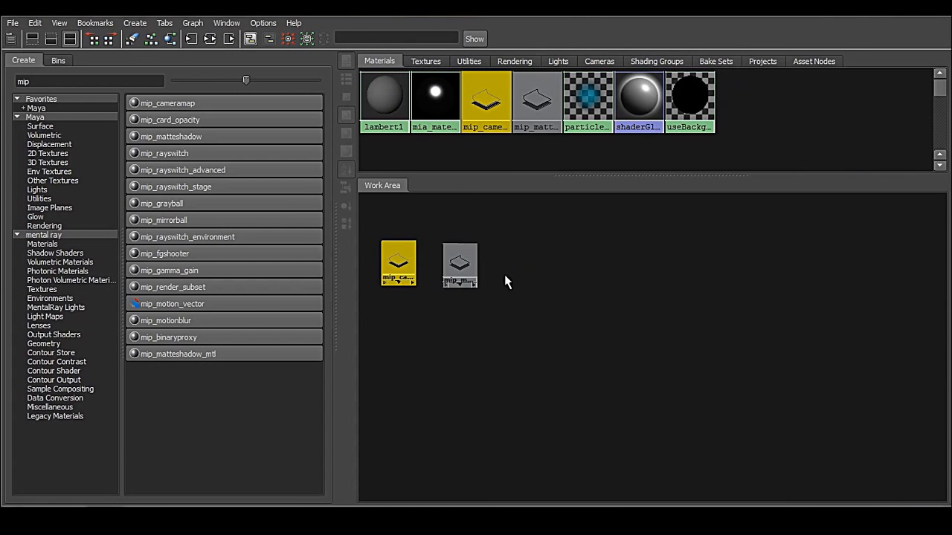
Step: Enlarge the nodes in the work area and line up mip_cameramap1 and mip_matteshadow1 side by side
{"action": "middle_click_drag", "start_coordinate": [420, 300], "coordinate": [573, 360], "text": "alt"}
{"action": "right_click_drag", "start_coordinate": [573, 361], "coordinate": [722, 419], "text": "alt"}
{"action": "middle_click_drag", "start_coordinate": [490, 345], "coordinate": [609, 382], "text": "alt"}
{"action": "right_click_drag", "start_coordinate": [609, 382], "coordinate": [664, 430], "text": "alt"}
{"action": "middle_click_drag", "start_coordinate": [530, 399], "coordinate": [591, 402], "text": "alt"}
{"action": "left_click", "coordinate": [591, 402]}
{"action": "left_click_drag", "start_coordinate": [513, 349], "coordinate": [514, 360]}
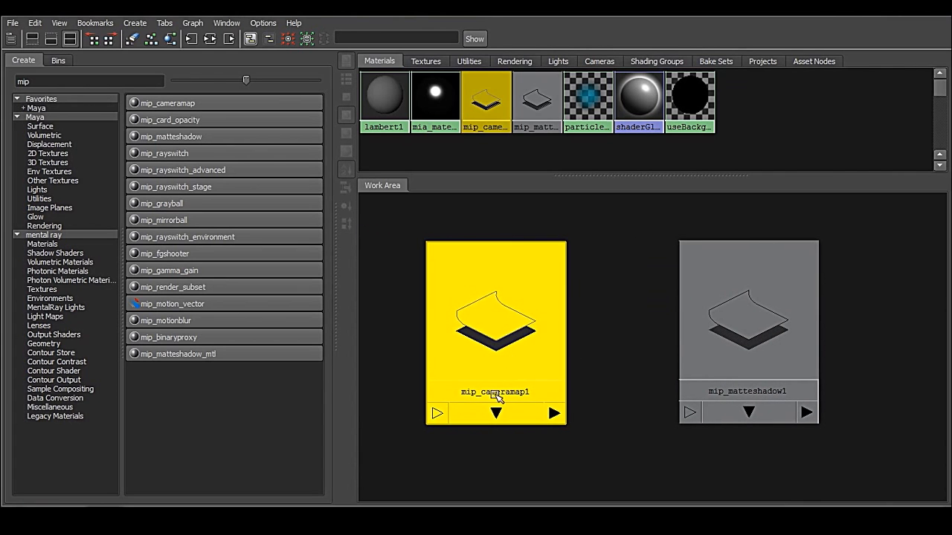
{"action": "left_click_drag", "start_coordinate": [732, 370], "coordinate": [713, 372]}
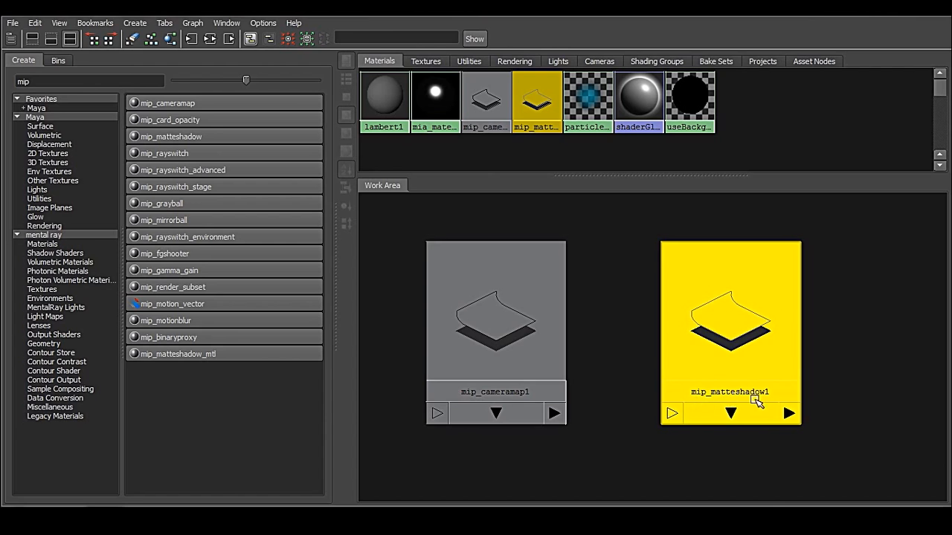
{"action": "left_click", "coordinate": [860, 357]}
{"action": "middle_click_drag", "start_coordinate": [642, 400], "coordinate": [629, 401], "text": "alt"}
{"action": "left_click_drag", "start_coordinate": [718, 341], "coordinate": [722, 339]}
Step: Move the Hypershade aside with a narrower node list and connect mip_cameramap1 to the Background attribute of mip_matteshadow1
{"action": "left_click_drag", "start_coordinate": [461, 8], "coordinate": [126, 56]}
{"action": "left_click_drag", "start_coordinate": [191, 181], "coordinate": [50, 181]}
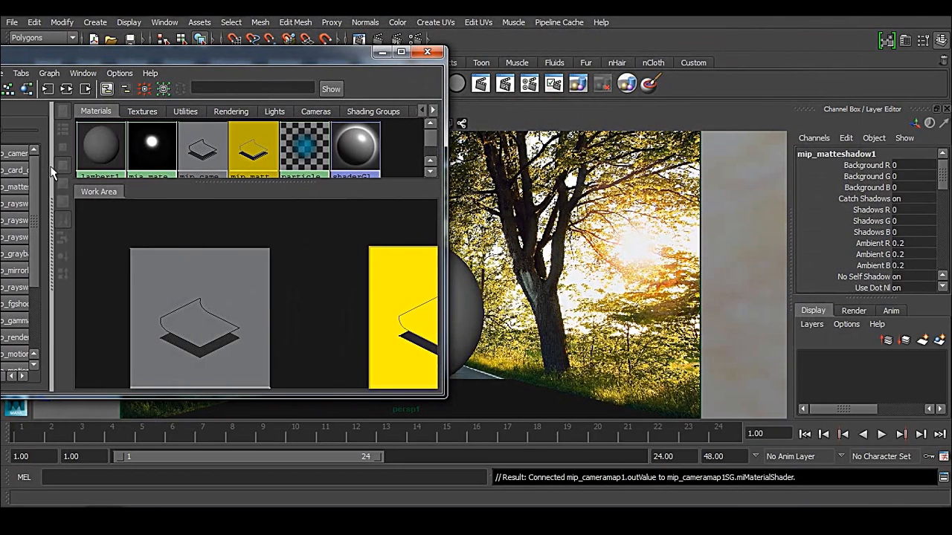
{"action": "middle_click_drag", "start_coordinate": [325, 310], "coordinate": [280, 267], "text": "alt"}
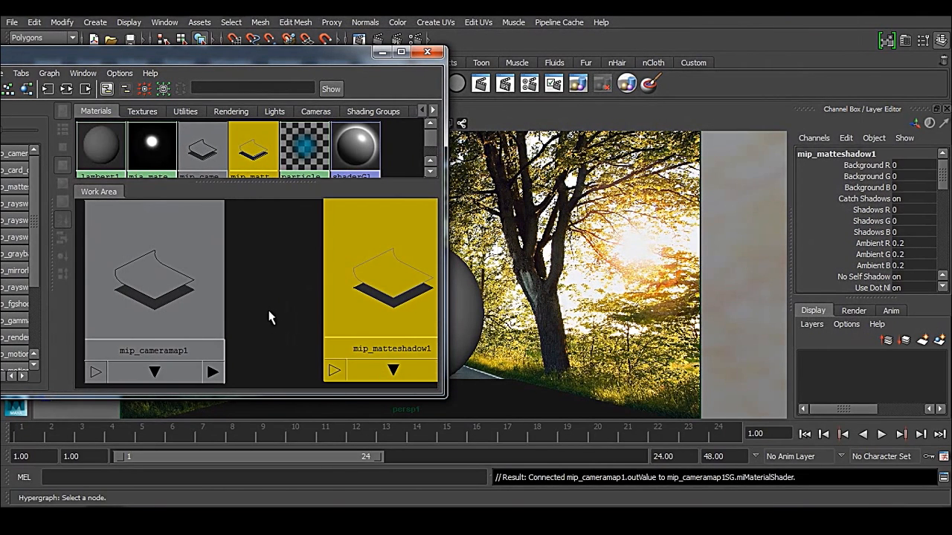
{"action": "mouse_move", "coordinate": [165, 288]}
{"action": "left_mouse_down"}
{"action": "mouse_move", "coordinate": [192, 276]}
{"action": "mouse_move", "coordinate": [172, 283]}
{"action": "mouse_move", "coordinate": [181, 279]}
{"action": "left_mouse_up"}
{"action": "left_click", "coordinate": [327, 290]}
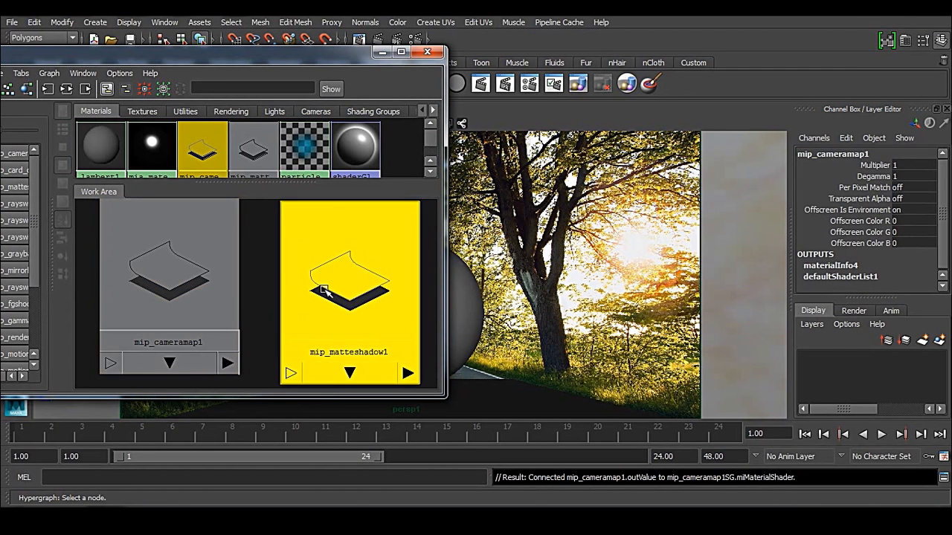
{"action": "double_click", "coordinate": [330, 288]}
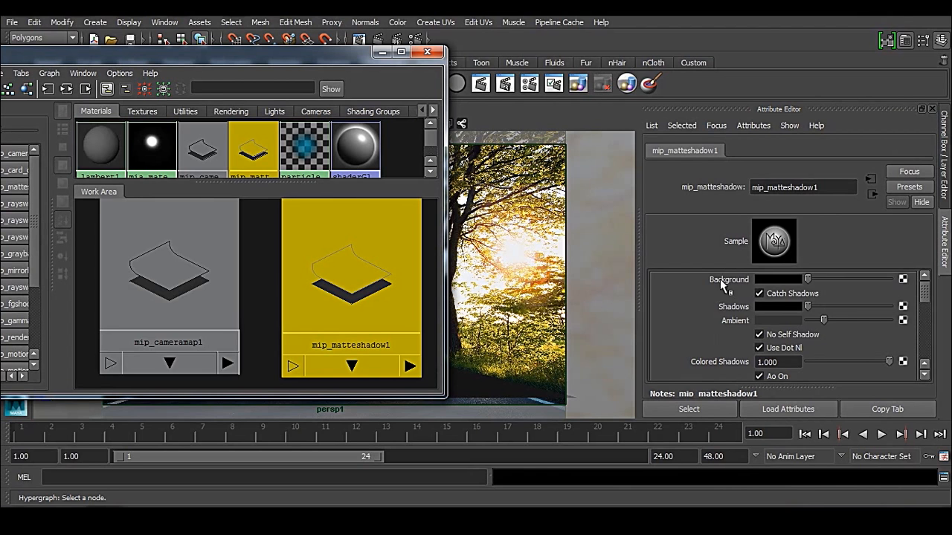
{"action": "middle_click_drag", "start_coordinate": [157, 282], "coordinate": [678, 276]}
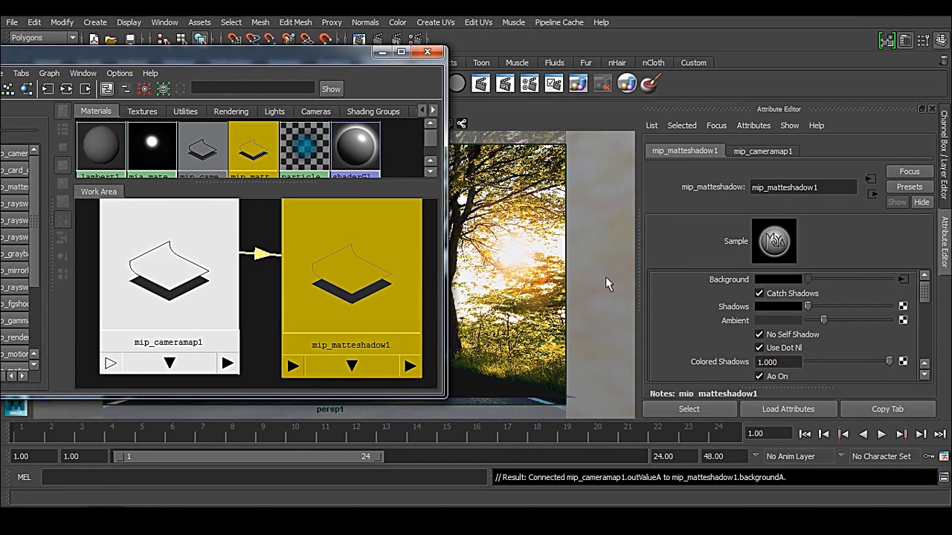
Step: Space the two connected nodes apart and display the attributes of mip_cameramap1
{"action": "left_click_drag", "start_coordinate": [348, 289], "coordinate": [397, 292]}
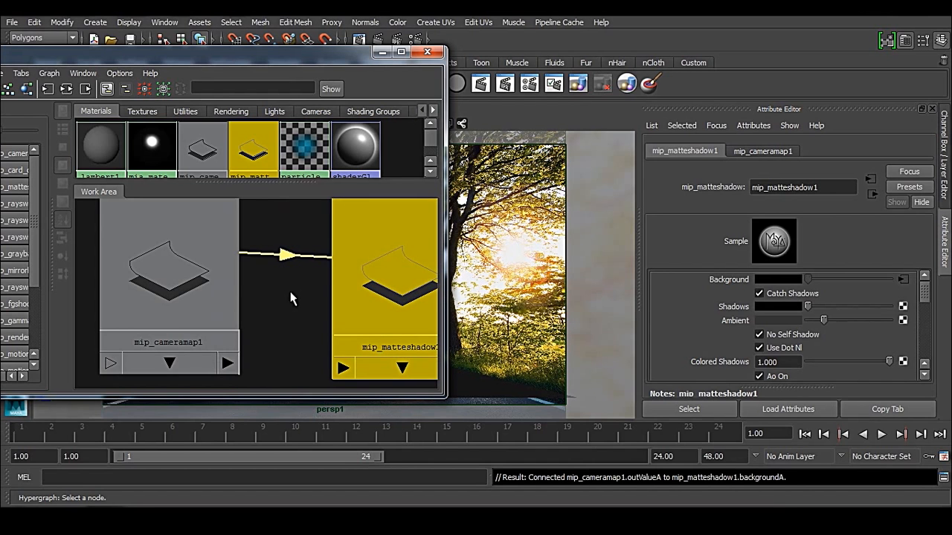
{"action": "scroll", "coordinate": [254, 312], "scroll_direction": "down", "scroll_amount": 2}
{"action": "mouse_move", "coordinate": [197, 281]}
{"action": "left_mouse_down"}
{"action": "mouse_move", "coordinate": [177, 296]}
{"action": "mouse_move", "coordinate": [183, 285]}
{"action": "left_mouse_up"}
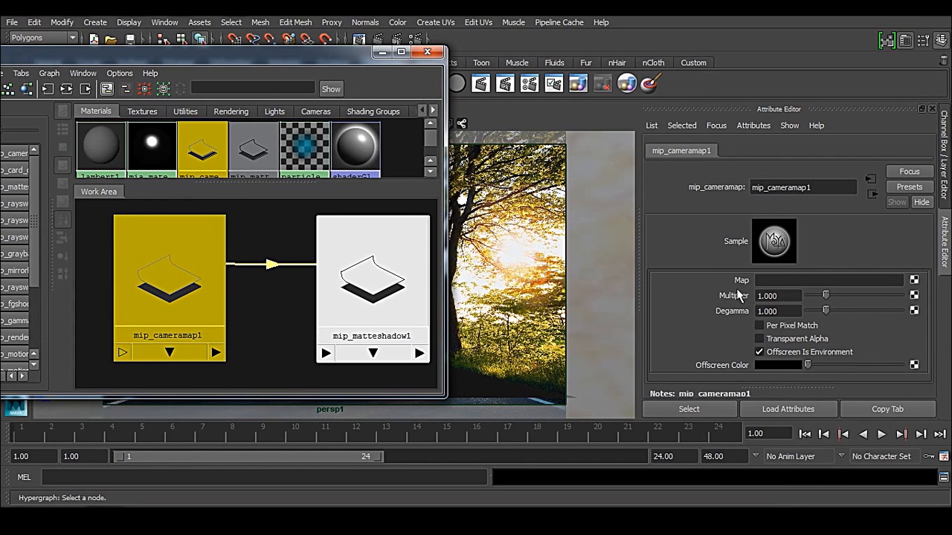
{"action": "scroll", "coordinate": [216, 292], "scroll_direction": "down", "scroll_amount": 3}
Step: Filter the available nodes by "file" and create a File texture node
{"action": "left_click_drag", "start_coordinate": [303, 57], "coordinate": [521, 59]}
{"action": "left_click_drag", "start_coordinate": [122, 134], "coordinate": [49, 135]}
{"action": "type", "text": "file"}
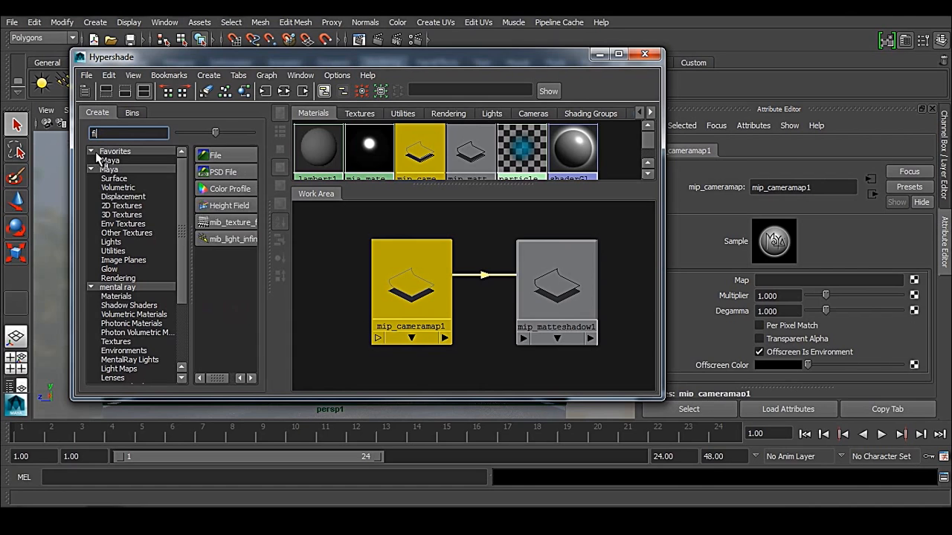
{"action": "left_click", "coordinate": [216, 156]}
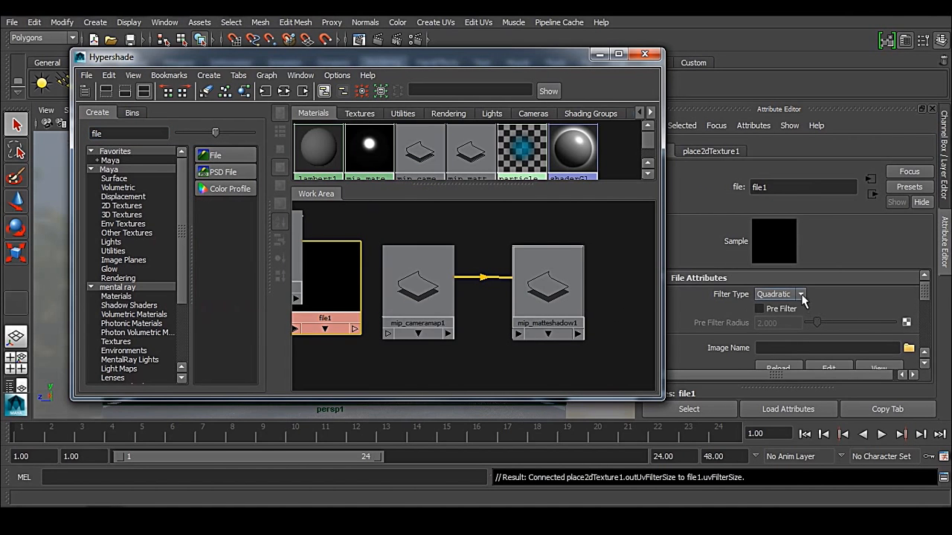
Step: Set the file texture's filter type to Off and load ws_Beautiful_road_1280x800.jpg as its image
{"action": "left_click", "coordinate": [777, 294]}
{"action": "left_click", "coordinate": [791, 304]}
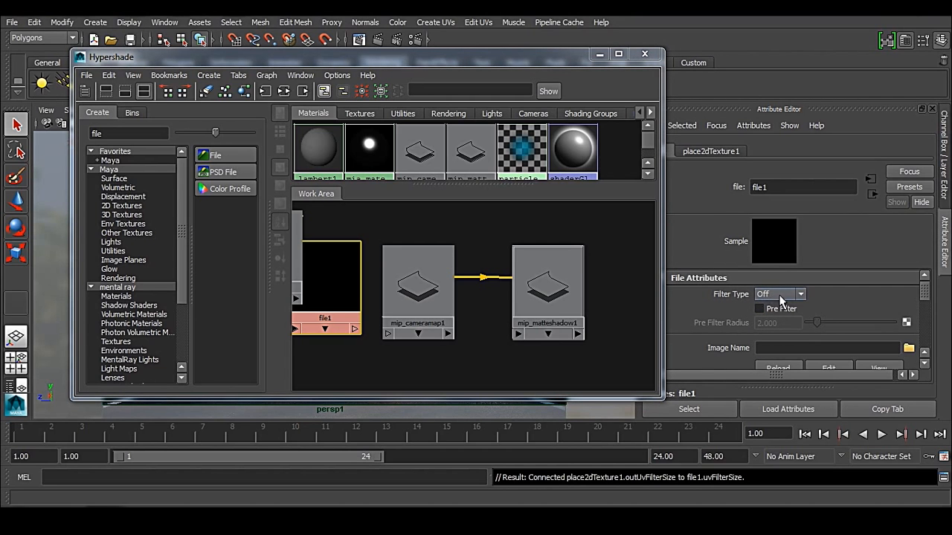
{"action": "left_click", "coordinate": [908, 348]}
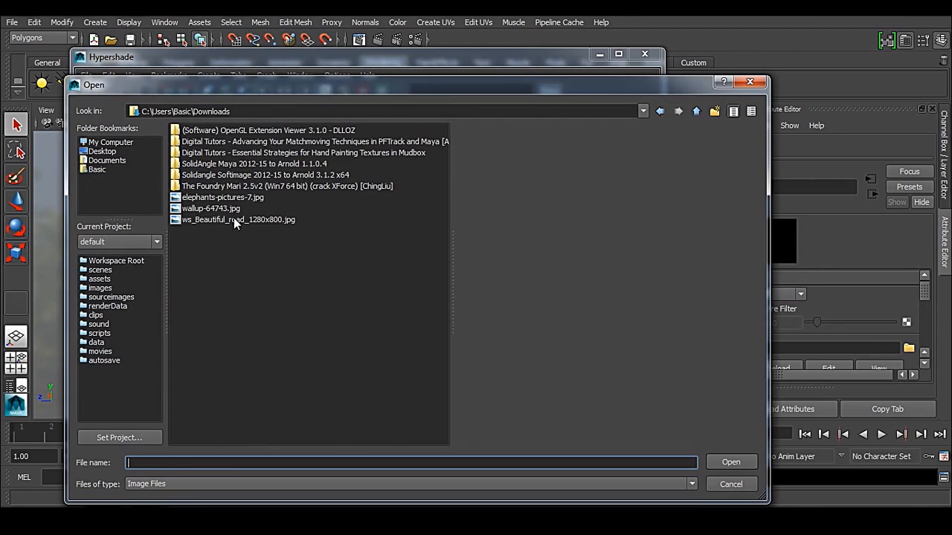
{"action": "left_click", "coordinate": [225, 219]}
{"action": "double_click", "coordinate": [276, 219]}
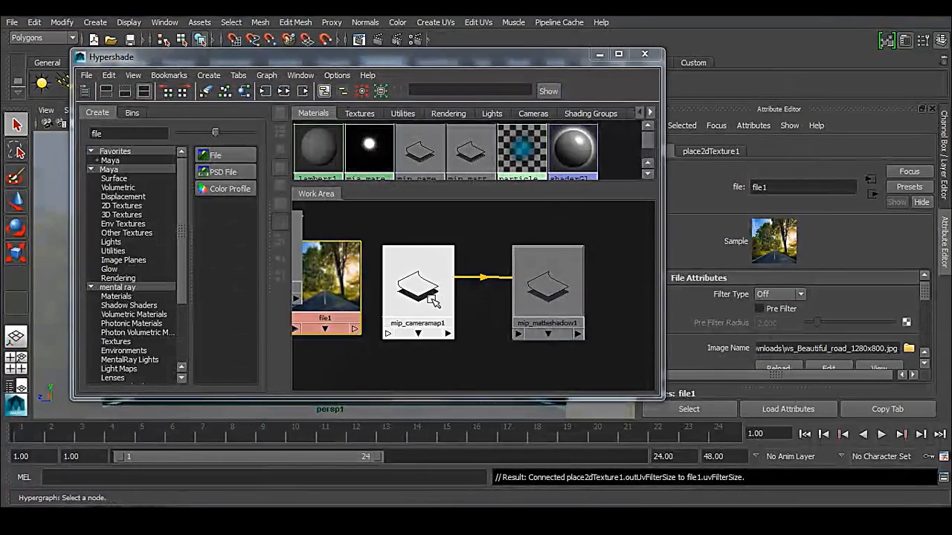
Step: Connect the road image's file node to the Map attribute of mip_cameramap1
{"action": "scroll", "coordinate": [448, 301], "scroll_direction": "down", "scroll_amount": 3}
{"action": "left_click_drag", "start_coordinate": [331, 262], "coordinate": [298, 291]}
{"action": "left_click_drag", "start_coordinate": [377, 286], "coordinate": [367, 292]}
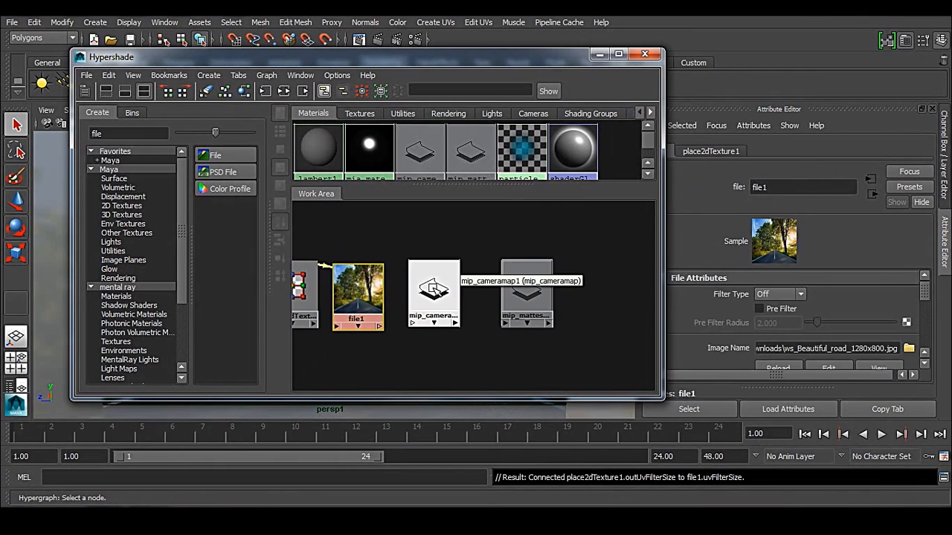
{"action": "left_click", "coordinate": [437, 286]}
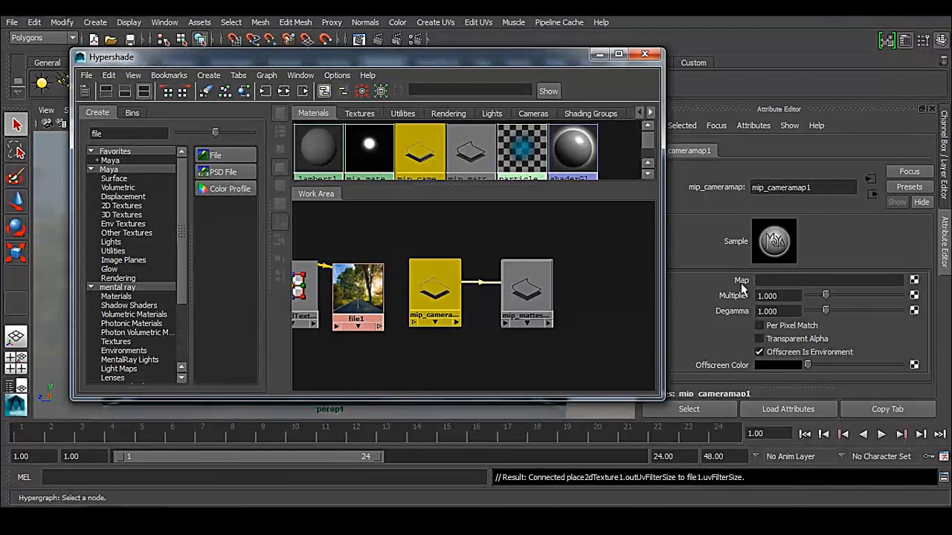
{"action": "mouse_move", "coordinate": [356, 288]}
{"action": "middle_click_drag", "start_coordinate": [355, 288], "coordinate": [687, 281]}
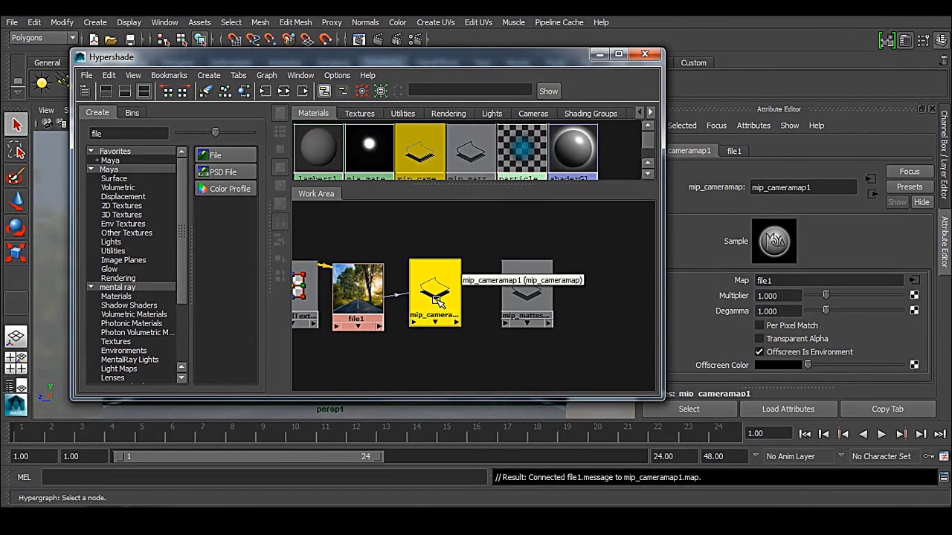
Step: Maximize the Hypershade and spread out the file, mip_cameramap1 and mip_matteshadow1 nodes so the connected network is easy to read
{"action": "left_click", "coordinate": [618, 53]}
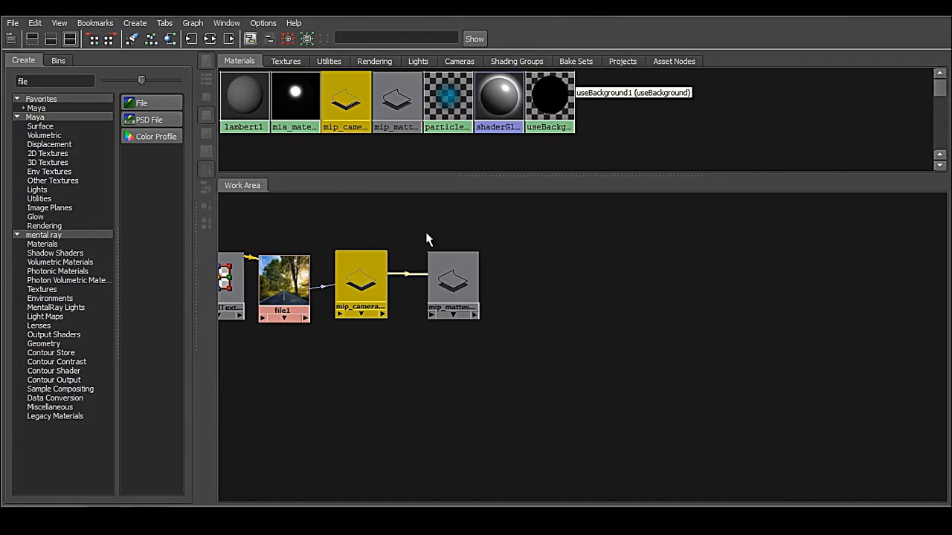
{"action": "right_click_drag", "start_coordinate": [325, 342], "coordinate": [666, 407], "text": "alt"}
{"action": "middle_click_drag", "start_coordinate": [444, 356], "coordinate": [487, 395], "text": "alt"}
{"action": "mouse_move", "coordinate": [499, 343]}
{"action": "left_mouse_down"}
{"action": "mouse_move", "coordinate": [518, 362]}
{"action": "mouse_move", "coordinate": [501, 353]}
{"action": "mouse_move", "coordinate": [525, 349]}
{"action": "mouse_move", "coordinate": [509, 354]}
{"action": "left_mouse_up"}
{"action": "left_click_drag", "start_coordinate": [677, 333], "coordinate": [736, 338]}
{"action": "left_click_drag", "start_coordinate": [549, 335], "coordinate": [586, 342]}
{"action": "left_click_drag", "start_coordinate": [759, 333], "coordinate": [726, 339]}
Step: Move the Hypershade out of the way and render the persp1 camera view with mental ray
{"action": "left_click_drag", "start_coordinate": [531, 9], "coordinate": [145, 56]}
{"action": "left_click", "coordinate": [339, 57]}
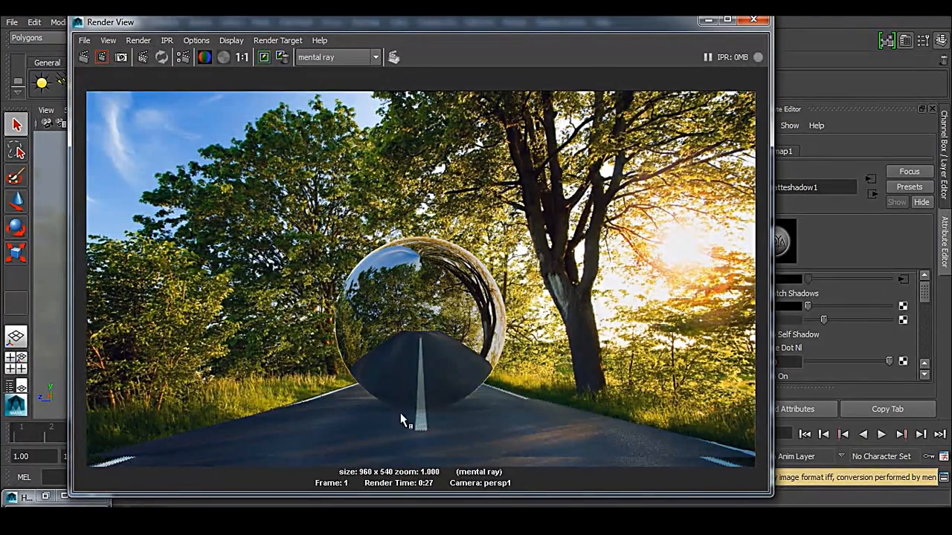